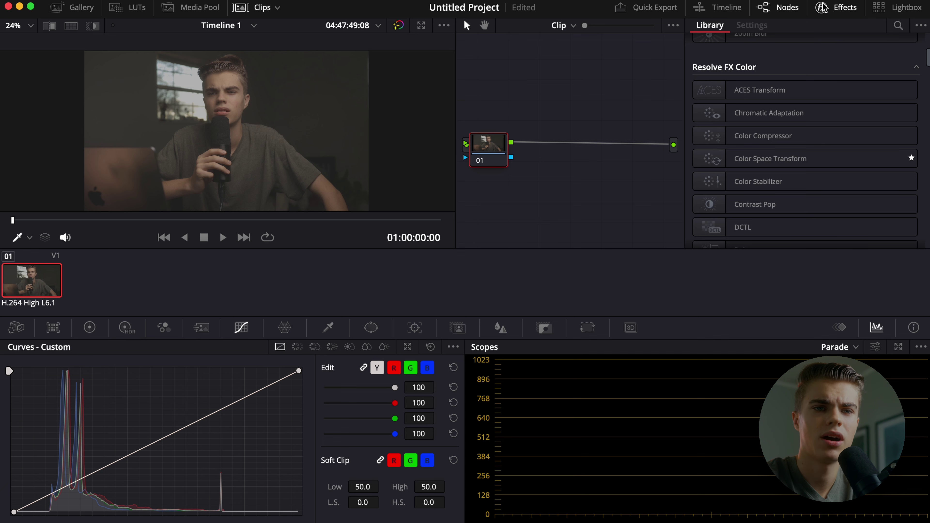
- Apply the Color Space Transform effect to node 01
left_click_drag(779, 164, 498, 152)
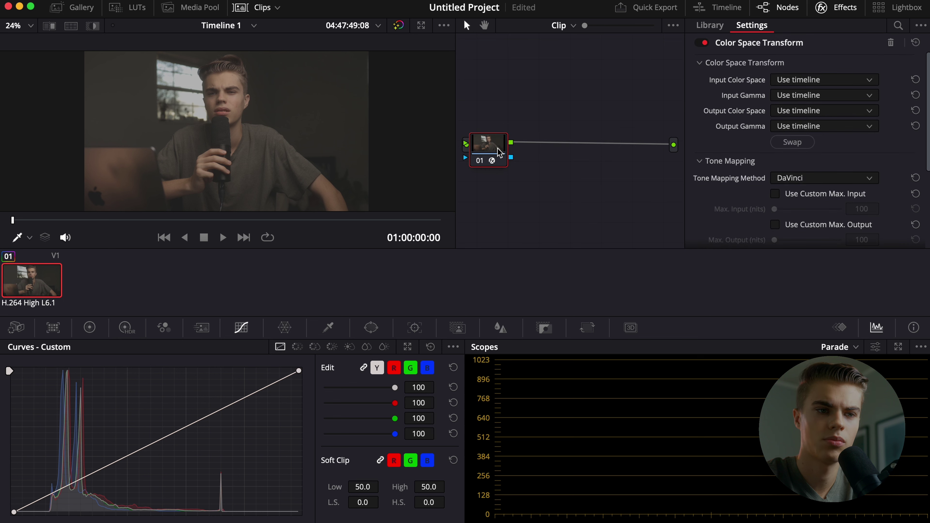
left_click(843, 8)
left_click(837, 8)
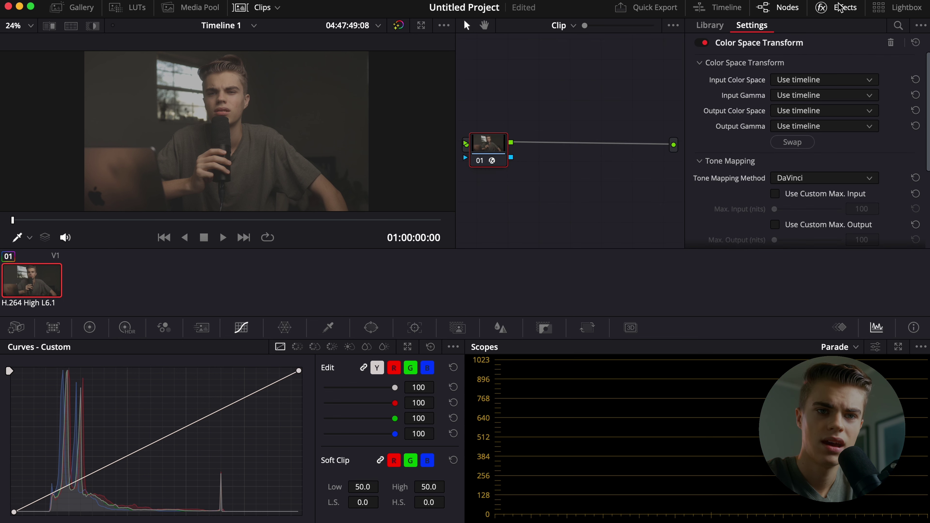
- Set the transform's input color space to Canon Cinema Gamut and its input gamma to Canon Log
left_click(818, 77)
scroll(824, 152, "down", 5)
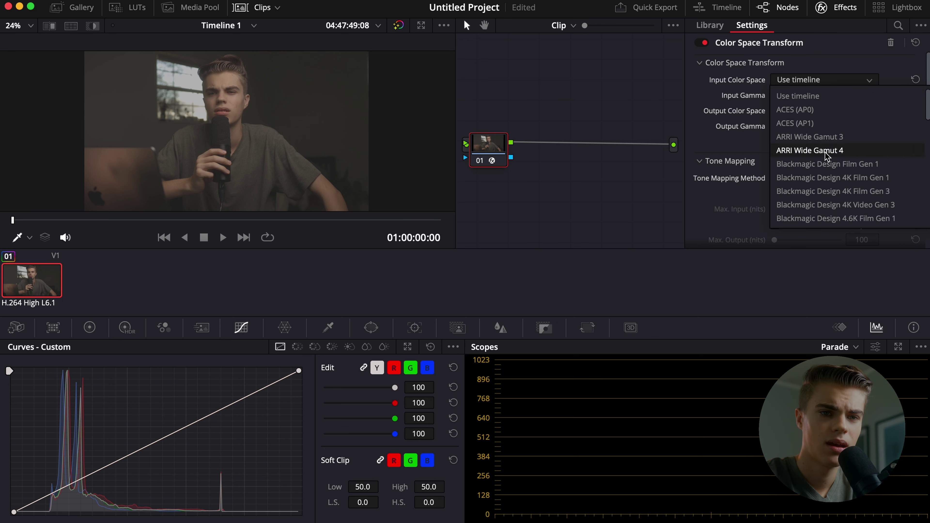
left_click(831, 204)
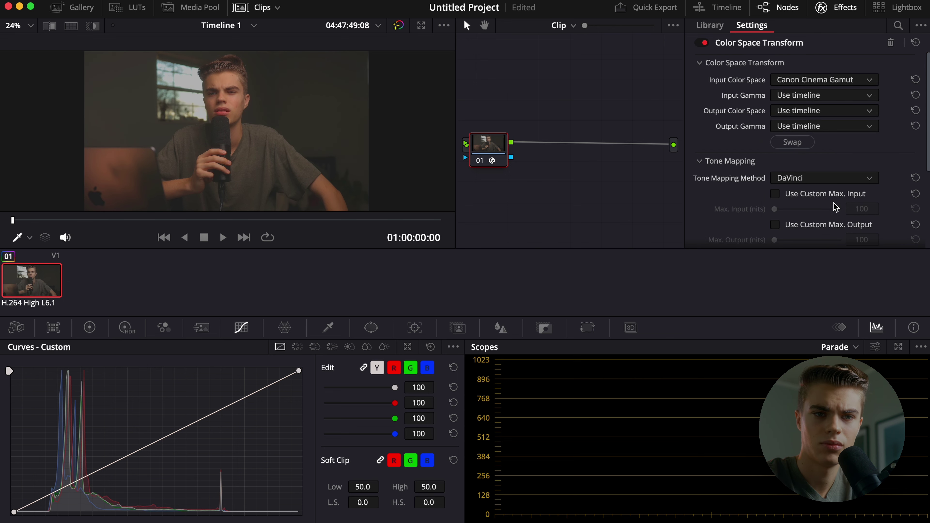
left_click(849, 104)
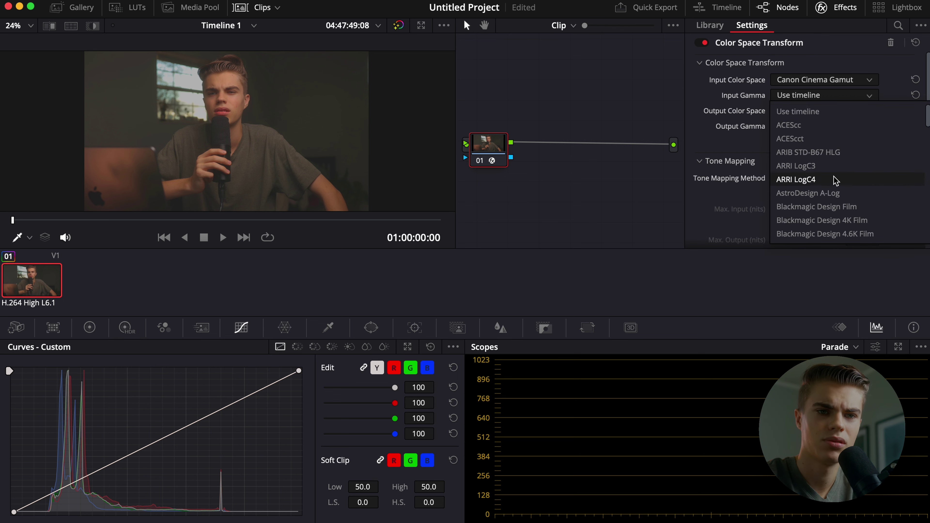
scroll(833, 177, "down", 5)
scroll(833, 175, "down", 3)
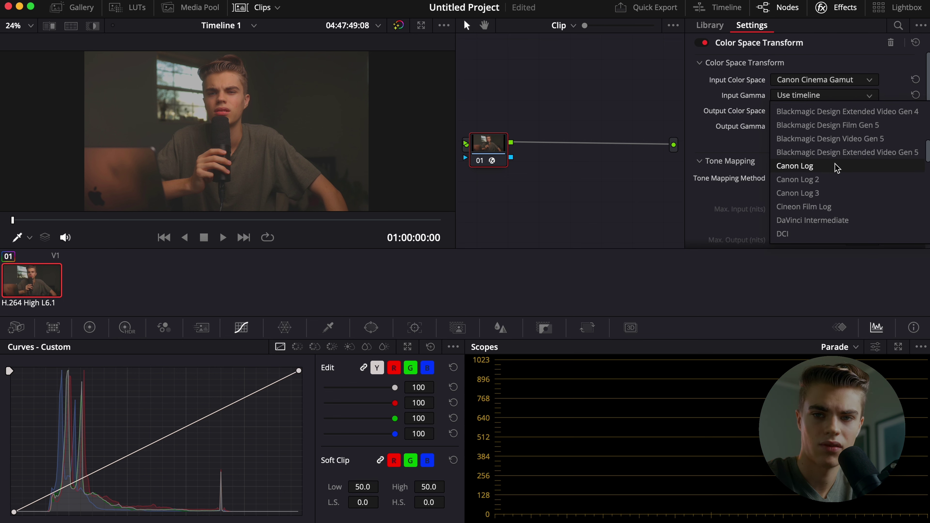
left_click(837, 168)
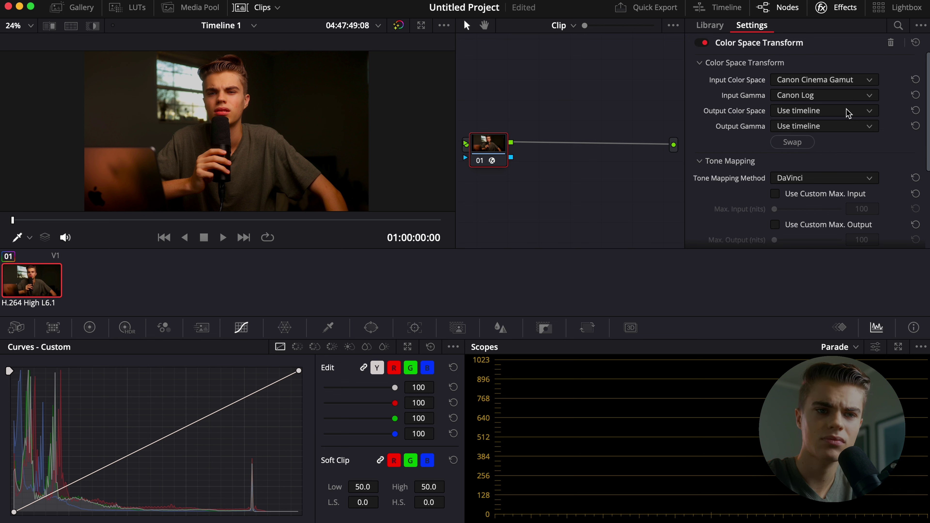
- Set the transform's output color space and output gamma to Rec.709, and close the effects
left_click(841, 116)
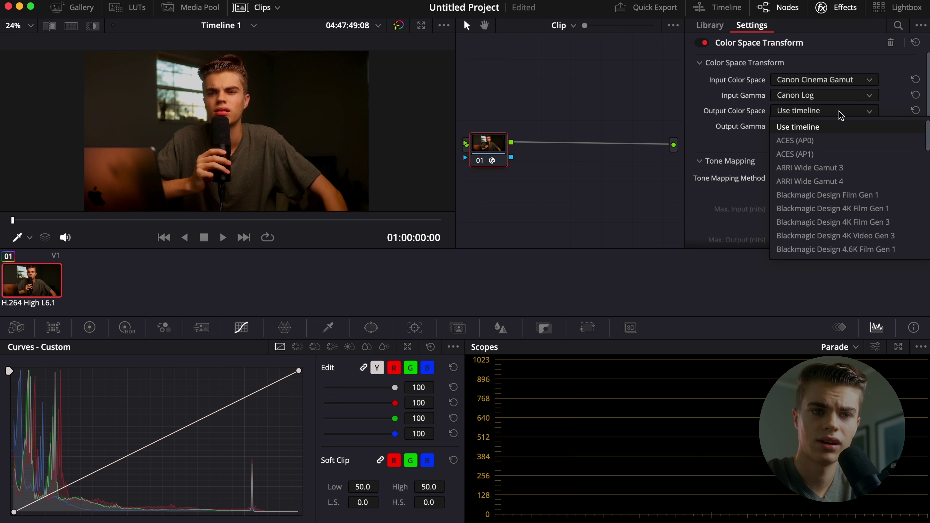
scroll(820, 194, "down", 10)
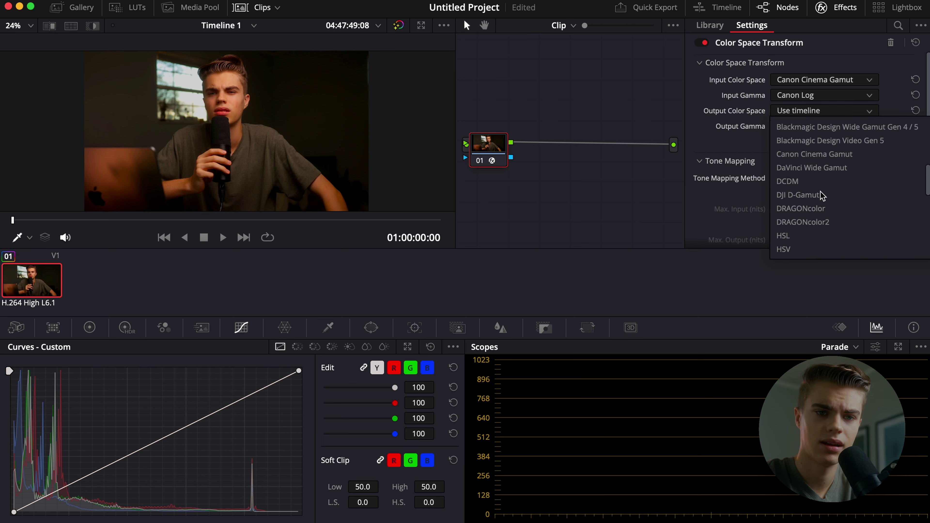
scroll(819, 194, "down", 5)
left_click(821, 182)
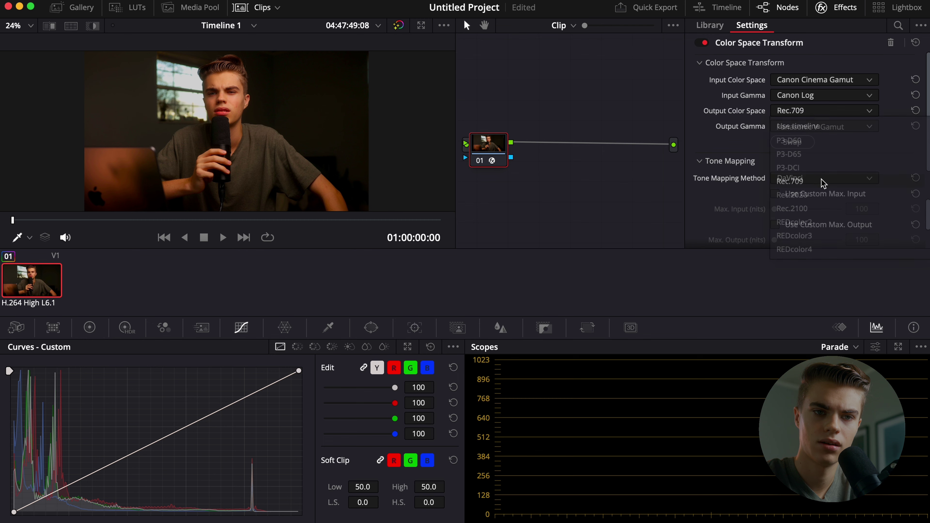
left_click(819, 126)
scroll(820, 201, "down", 8)
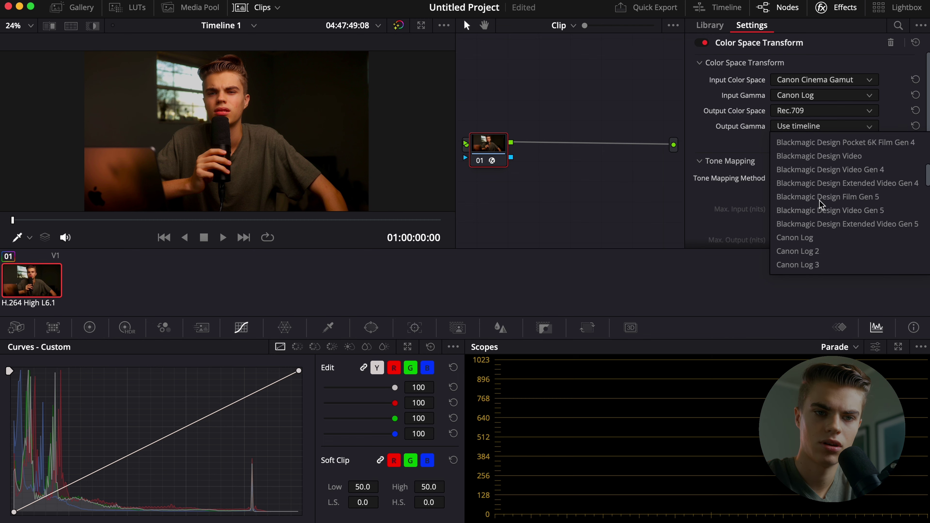
scroll(820, 201, "down", 8)
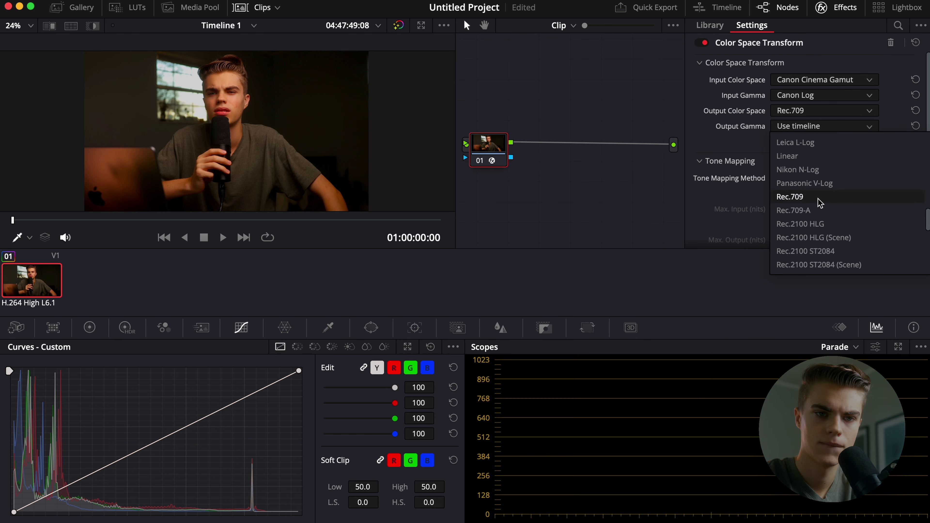
left_click(819, 199)
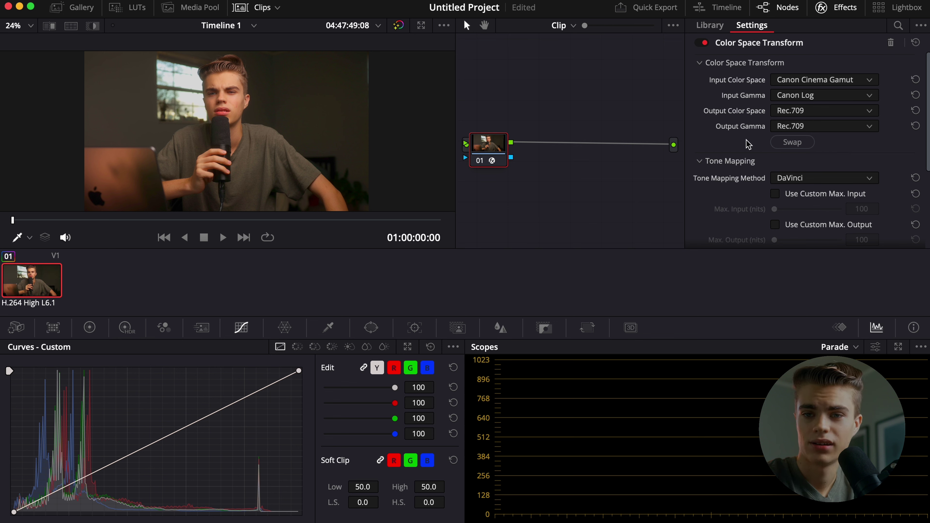
left_click(822, 8)
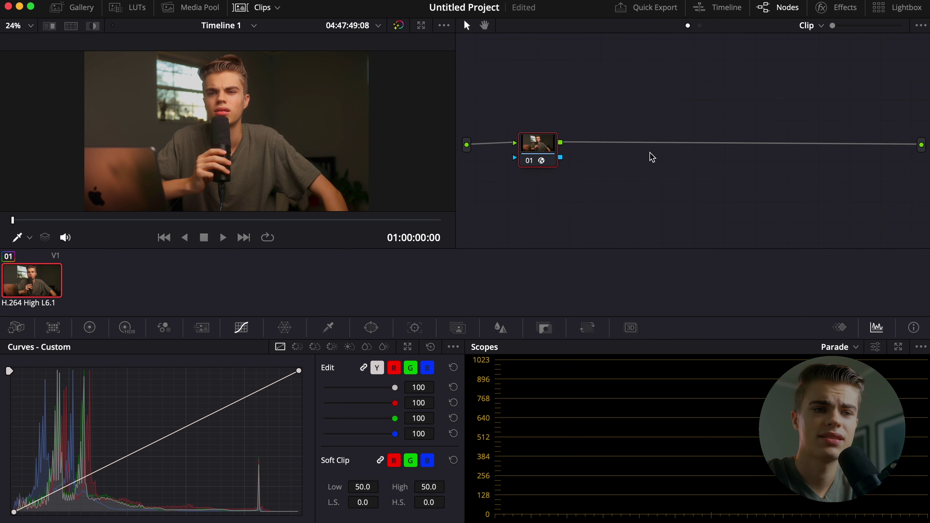
- Add a corrector node and connect it into the chain after node 01
right_click(637, 176)
mouse_move(675, 196)
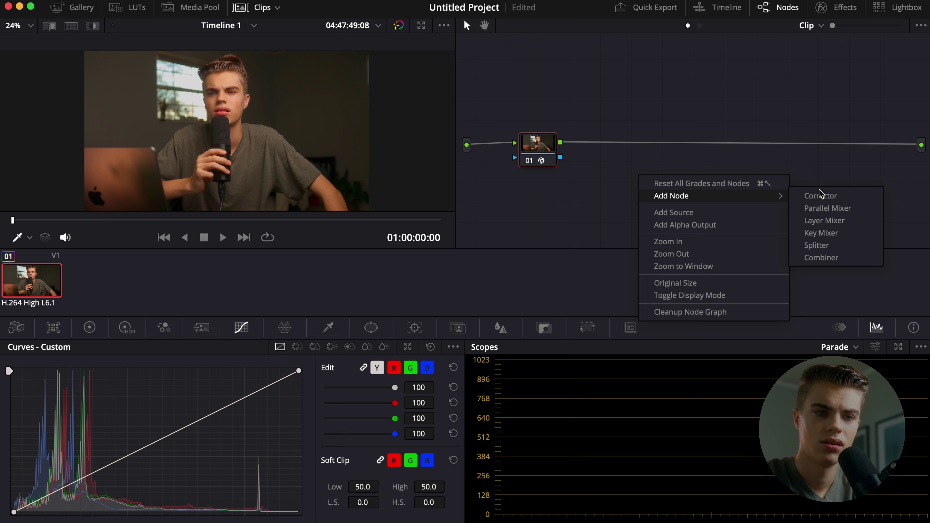
left_click(814, 196)
left_click_drag(644, 180, 606, 147)
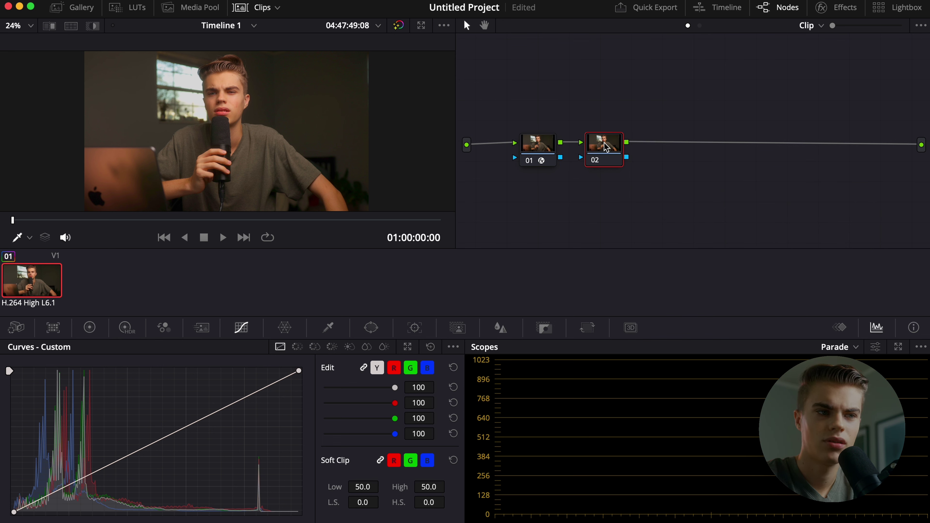
- Lower the Offset of node 02 to 19.95 on all channels in the primaries color wheels
left_click(92, 327)
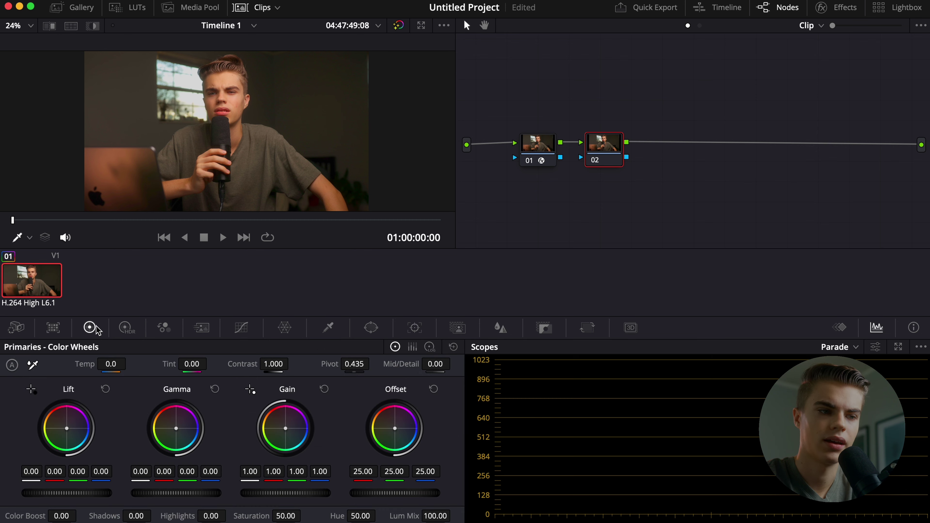
left_click_drag(411, 493, 357, 493)
left_click_drag(270, 495, 269, 494)
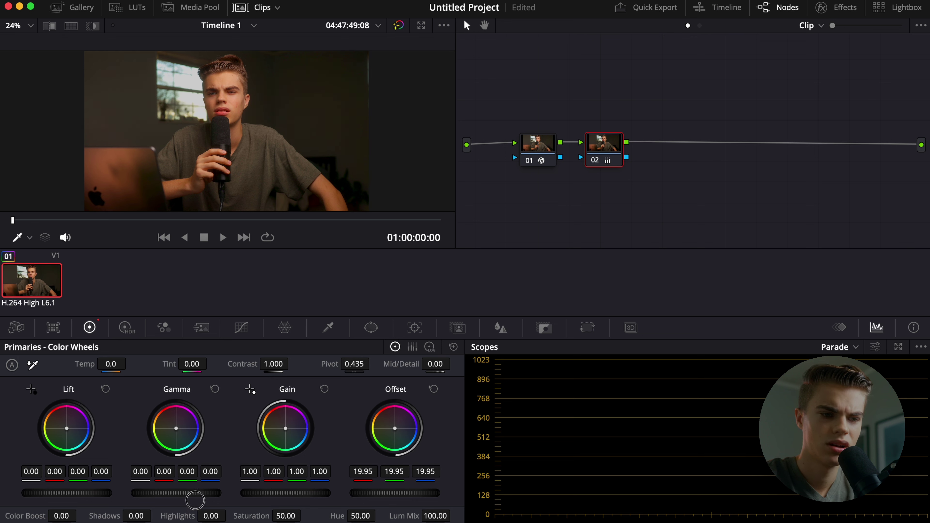
- Add a corrector node, connect it into the chain after node 02, and select it
right_click(697, 190)
mouse_move(728, 210)
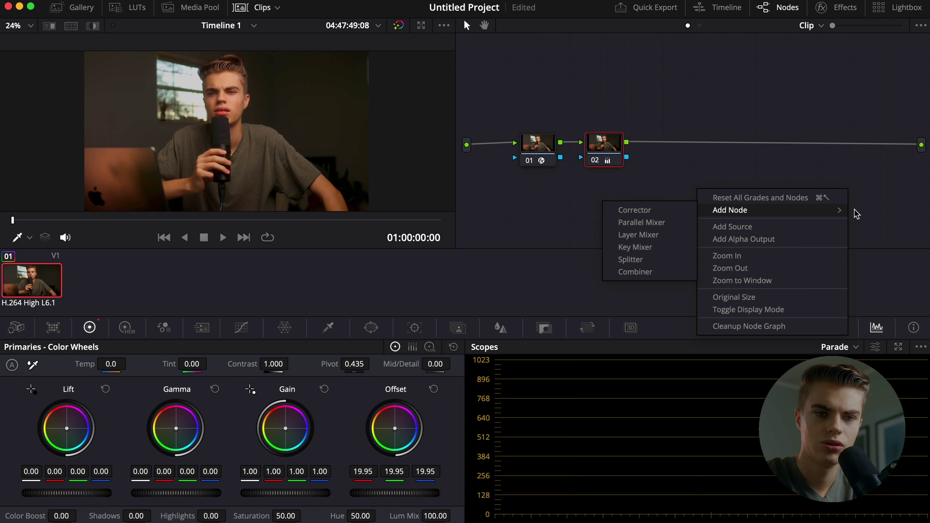
left_click(674, 216)
left_click_drag(710, 185, 675, 147)
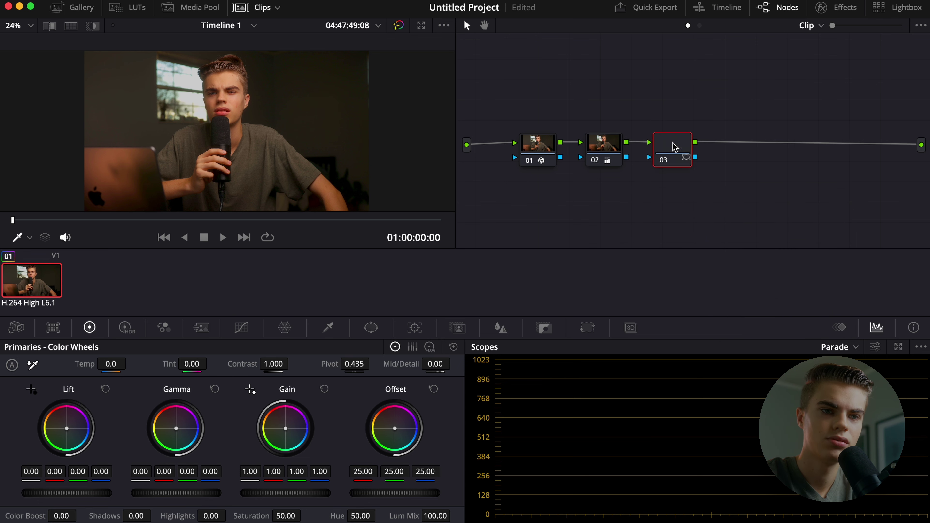
left_click(675, 146)
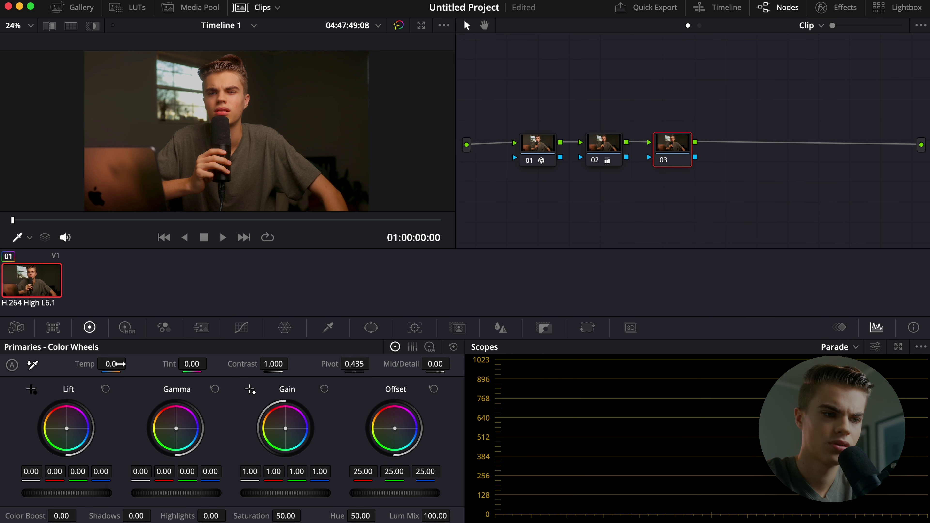
- Set the color temperature of node 03 to -550 and compare the image with and without the grade
mouse_move(121, 364)
left_mouse_down()
mouse_move(84, 366)
mouse_move(119, 364)
left_mouse_up()
left_click(110, 365)
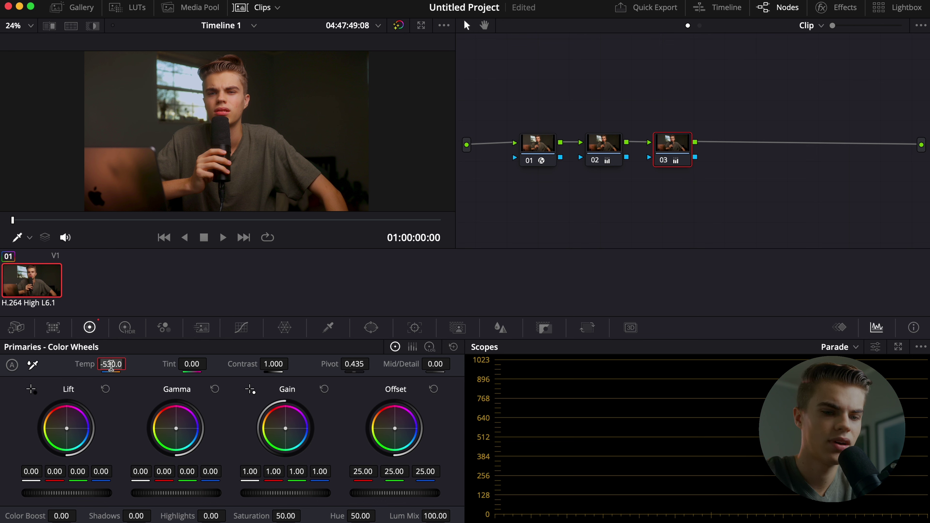
key("BackSpace")
type("-550")
key("Return")
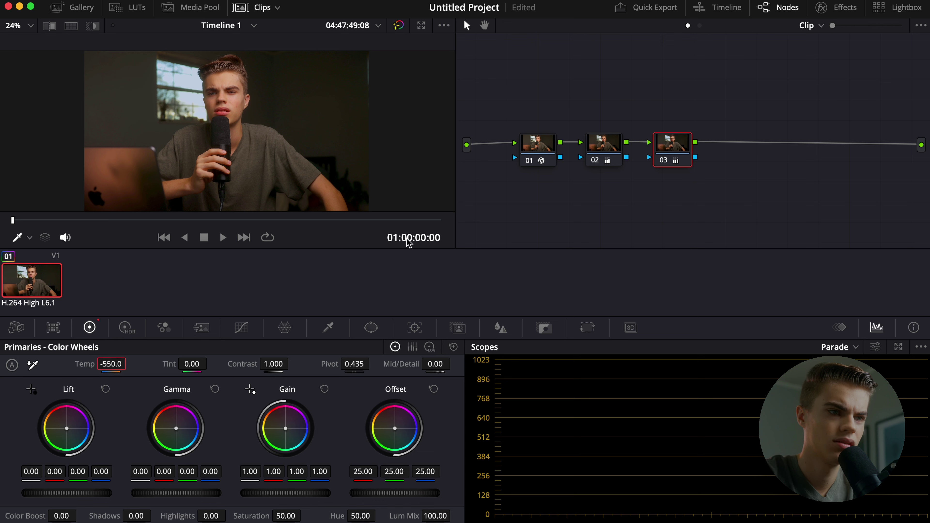
left_click(398, 25)
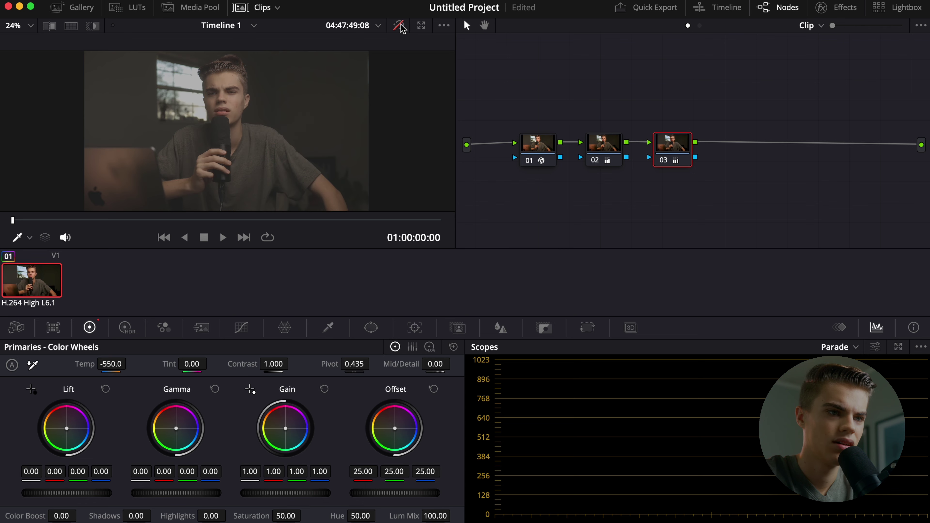
left_click(398, 25)
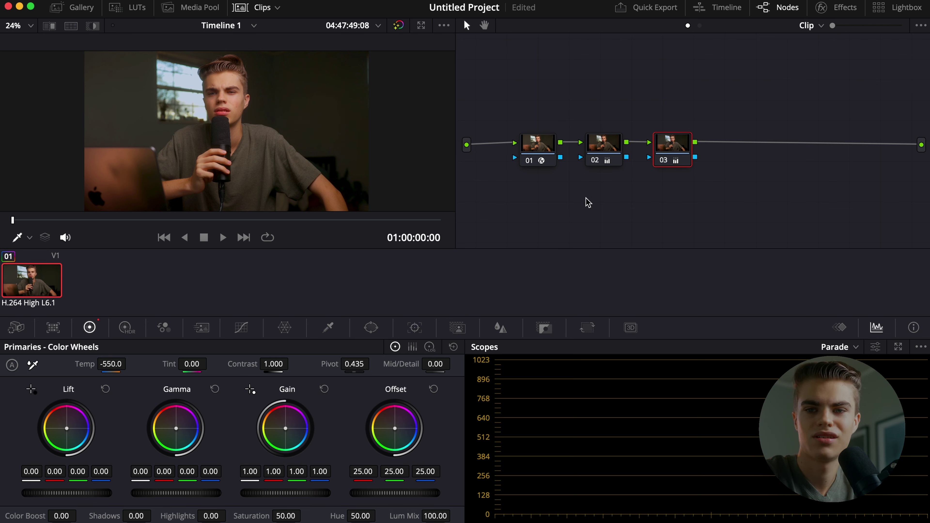
- Add a corrector node and connect it into the chain after node 03
right_click(710, 199)
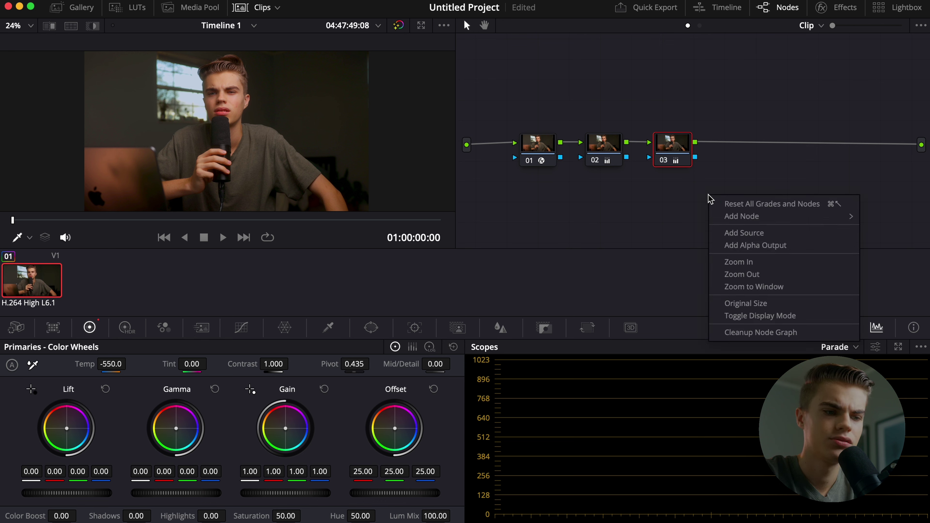
mouse_move(761, 216)
left_click(691, 216)
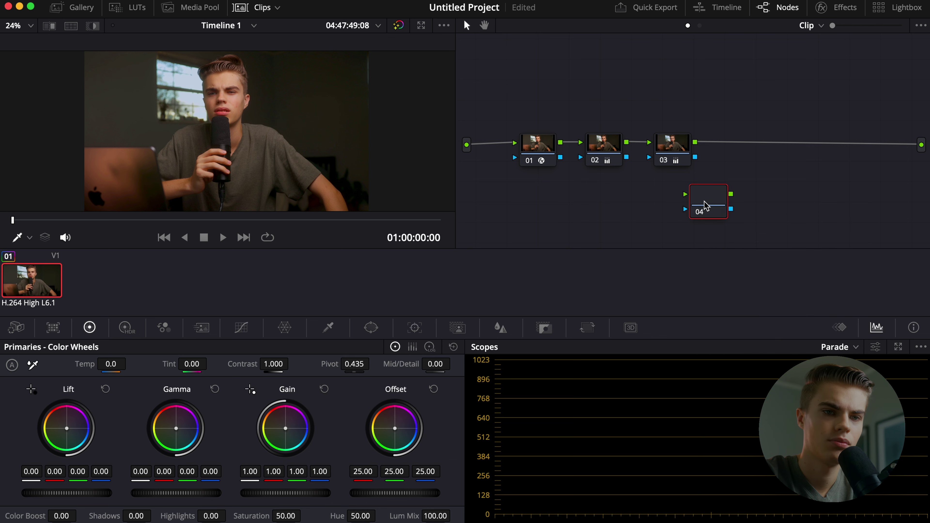
left_click_drag(706, 201, 739, 149)
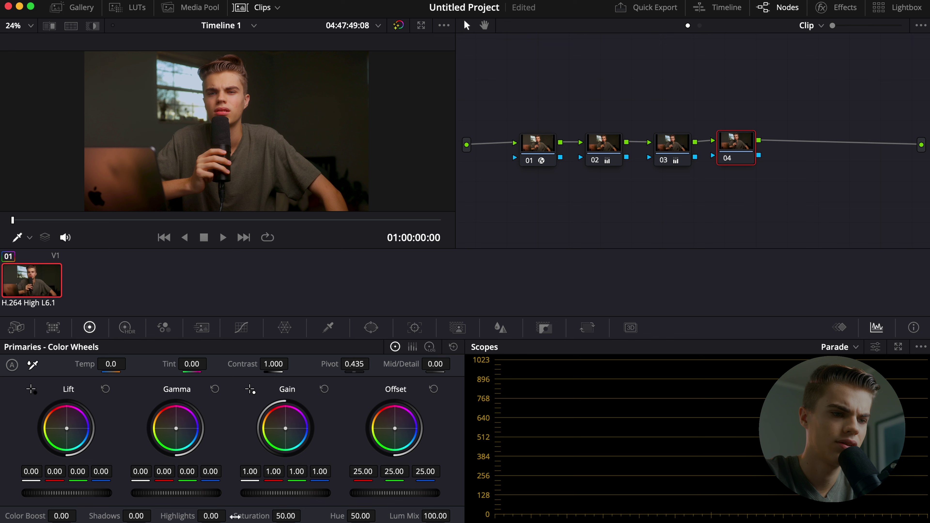
- Lower the Highlights of node 04 to -45 and add a serial node after it
left_click_drag(212, 515, 161, 514)
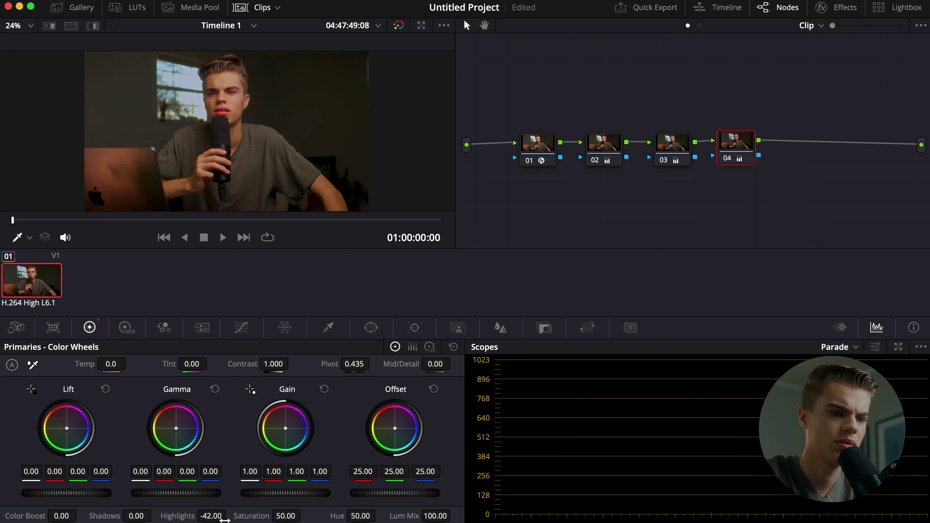
left_click_drag(224, 519, 221, 519)
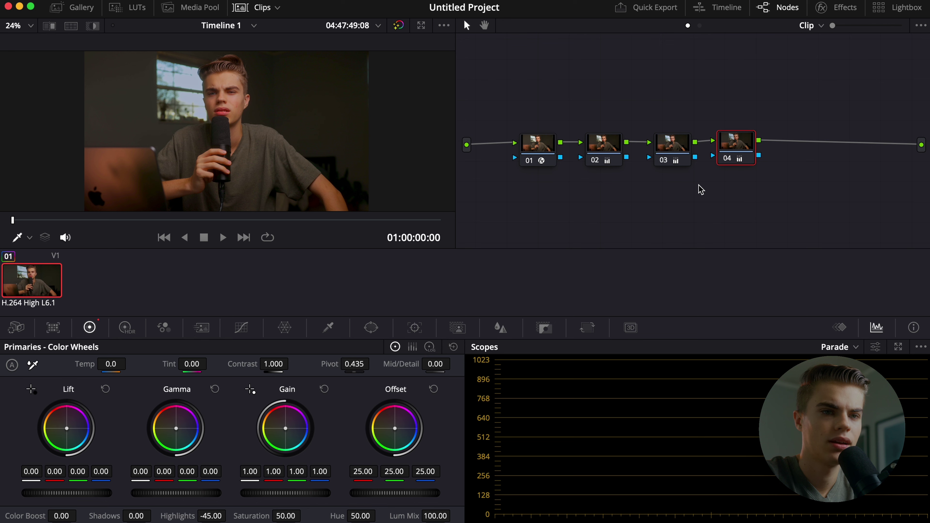
key("alt+s")
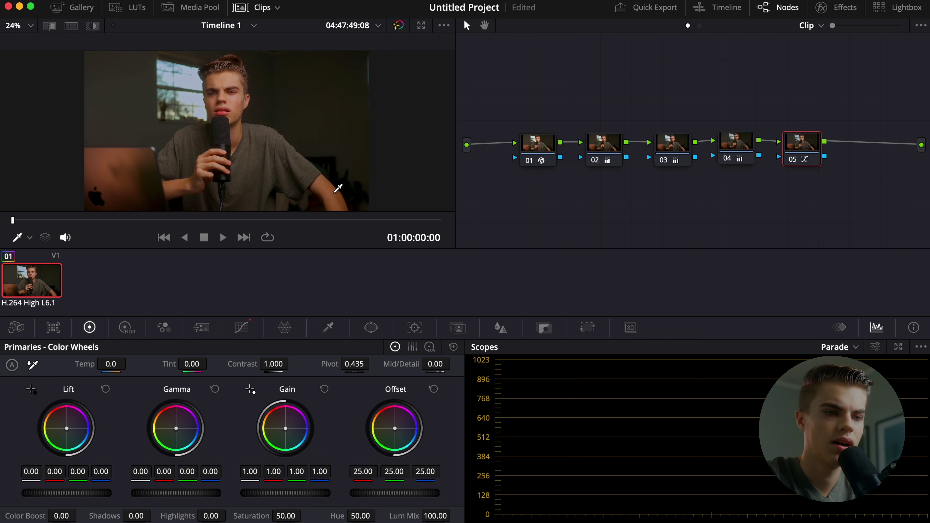
- Isolate the skin tone on node 05 with the HSL Qualifier by sampling the man's forearm, with a Blur Radius of 279.6
left_click(25, 238)
left_click(46, 273)
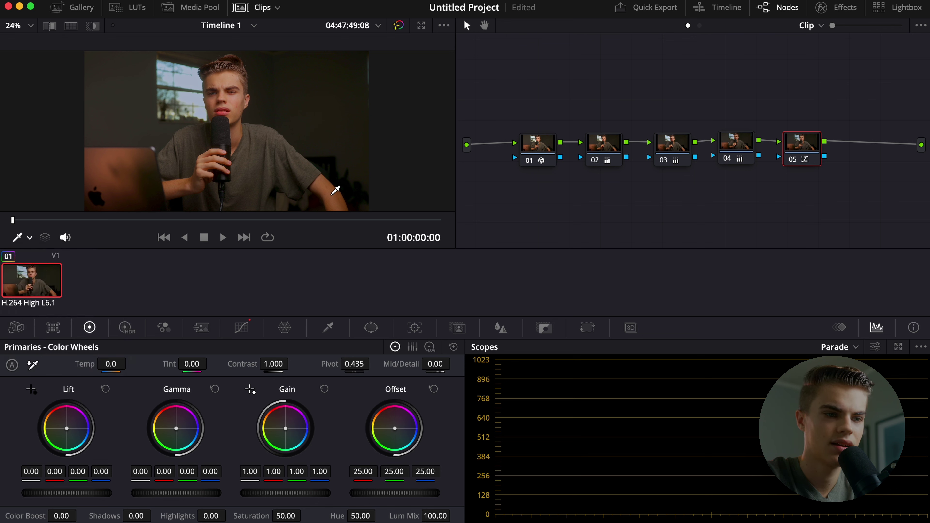
left_click(329, 327)
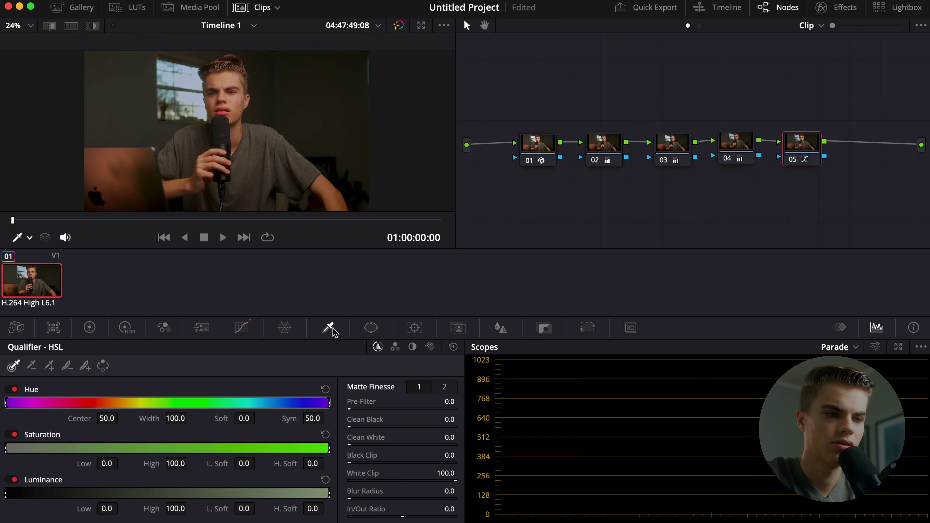
left_click(323, 186)
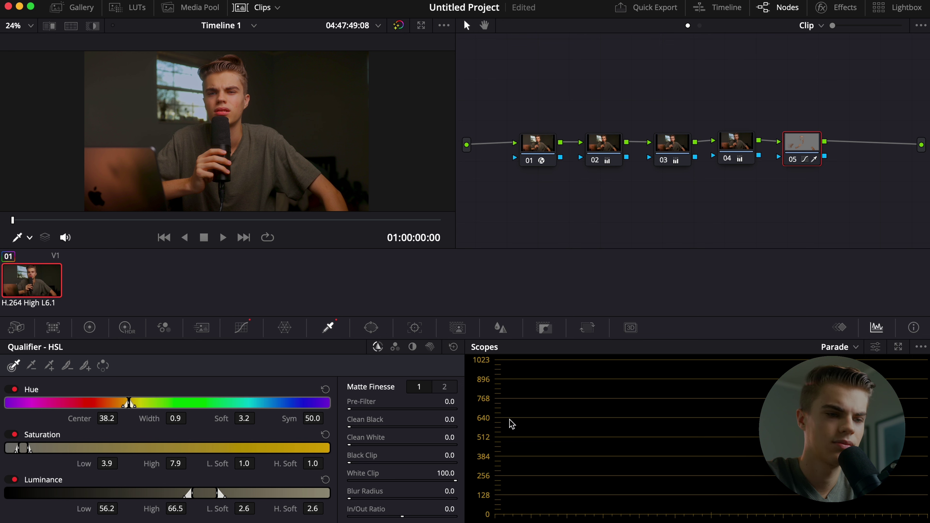
mouse_move(352, 495)
left_mouse_down()
mouse_move(455, 500)
mouse_move(462, 275)
mouse_move(360, 501)
left_mouse_up()
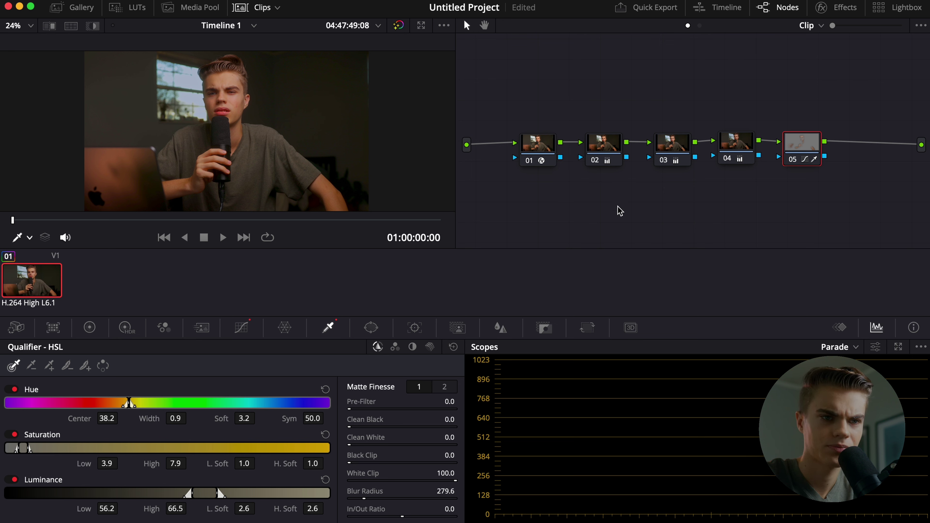
- Set the Saturation of the skin tone node 05 to 45
left_click(90, 329)
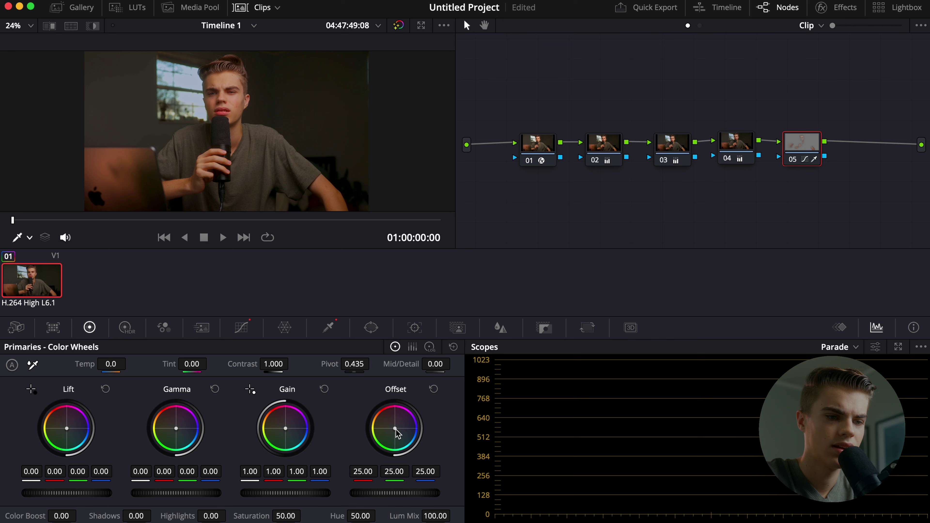
left_click(291, 516)
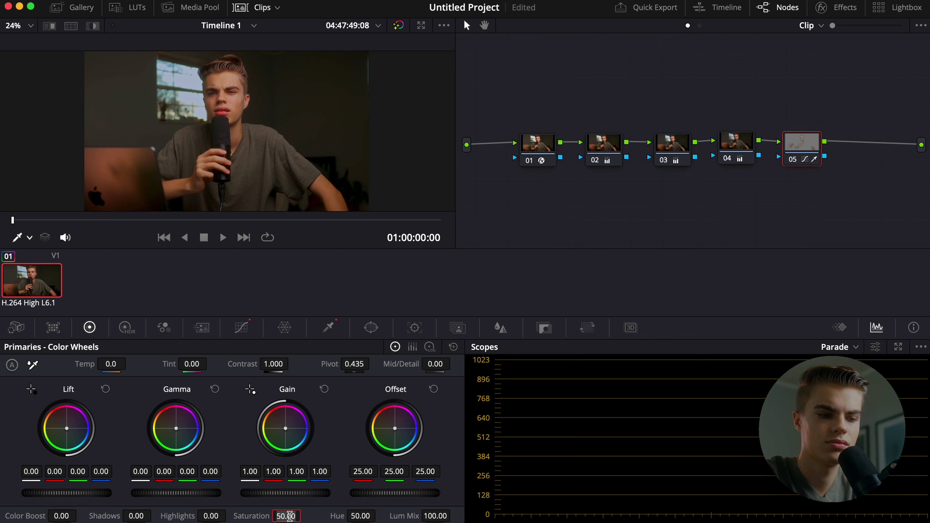
type("45")
key("Return")
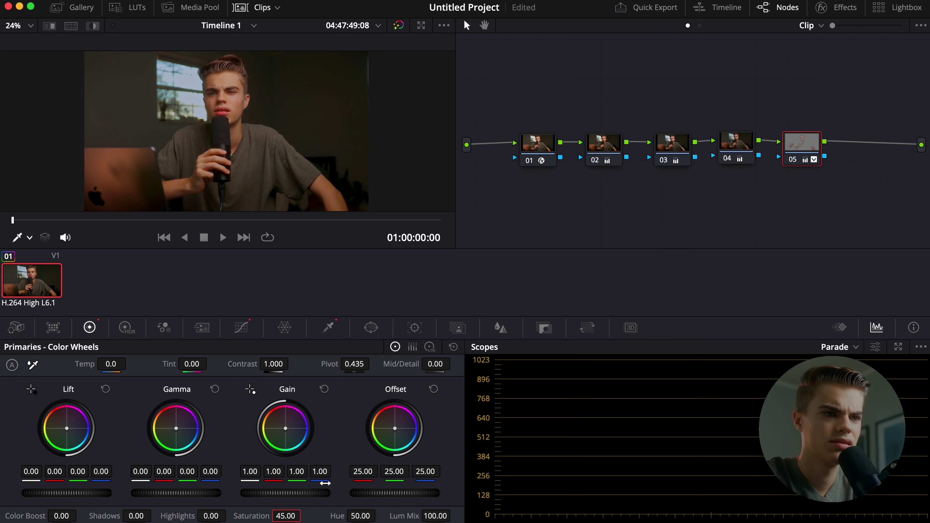
- Add a corrector node, connect it after node 05 and reposition it in a second row below node 01
right_click(624, 208)
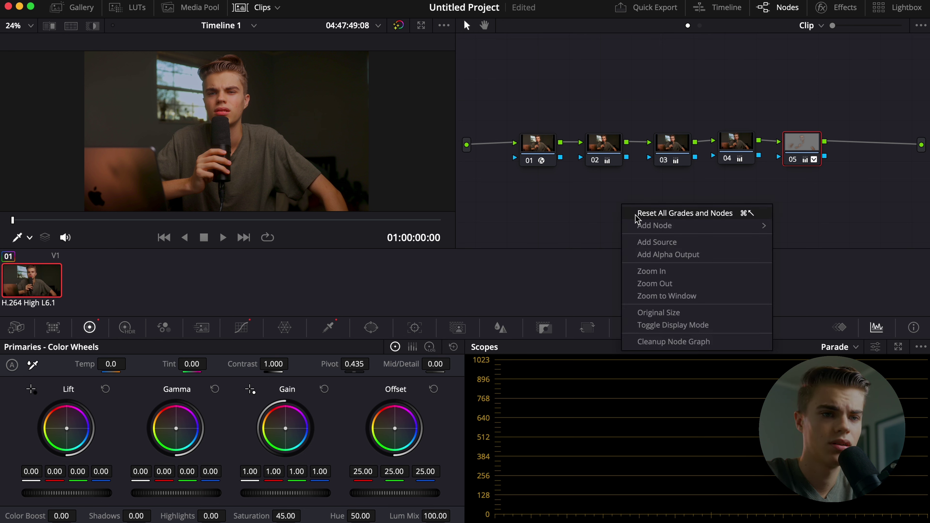
mouse_move(686, 224)
left_click(803, 225)
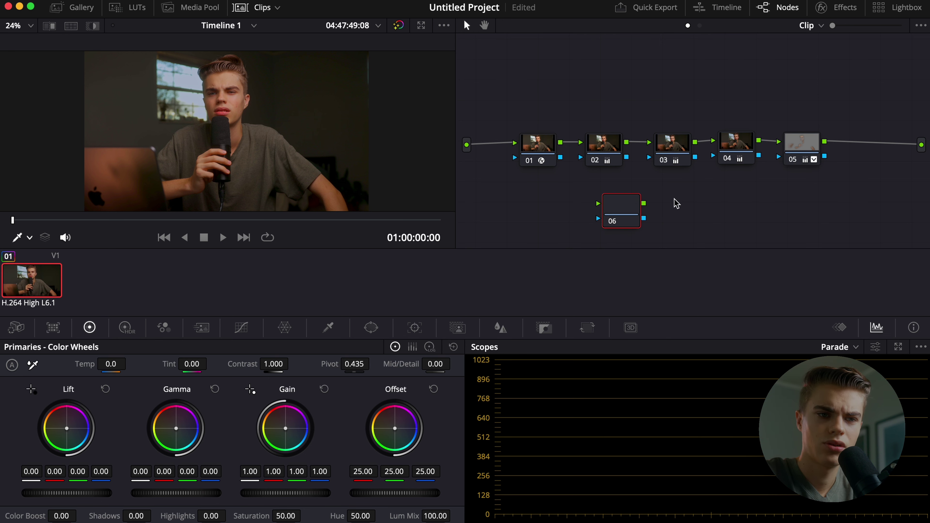
left_click(871, 157)
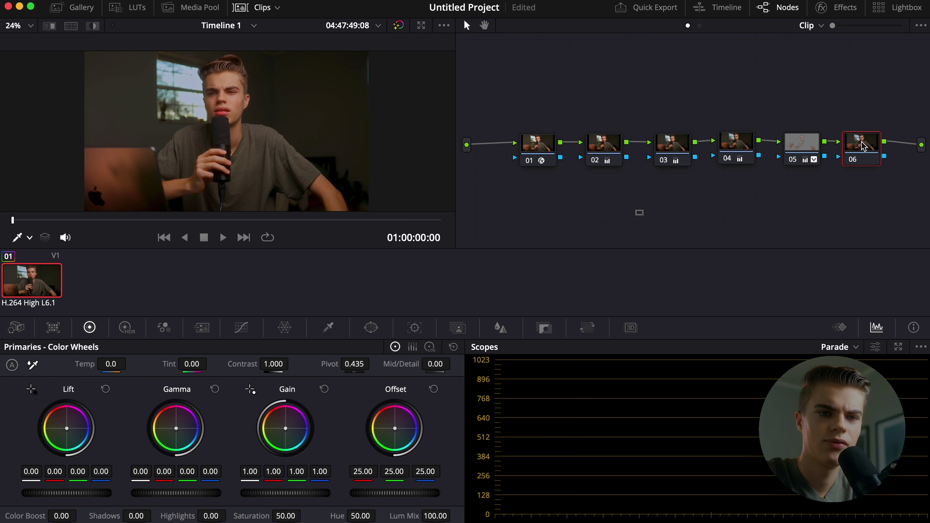
left_click_drag(872, 158, 529, 195)
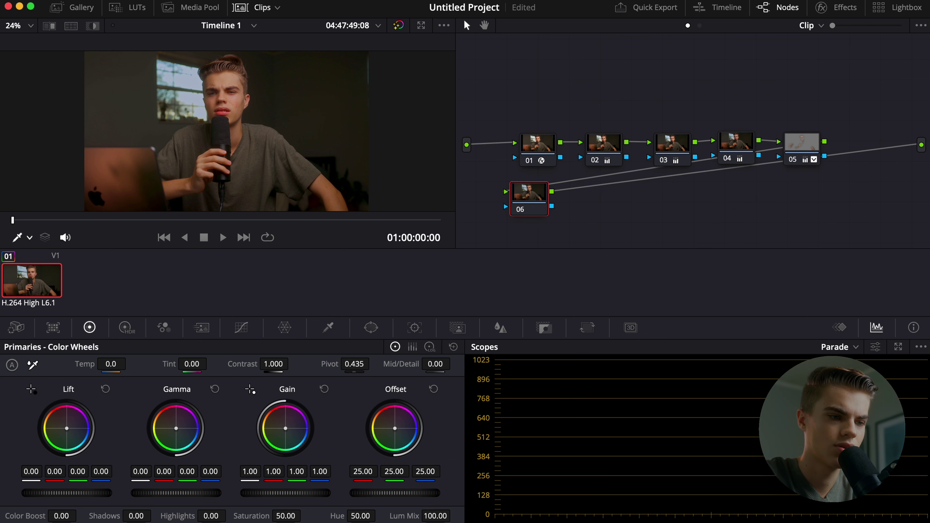
- Set the Shadows of node 06 to -10
left_click_drag(137, 517, 129, 517)
double_click(137, 516)
type("-10")
key("Return")
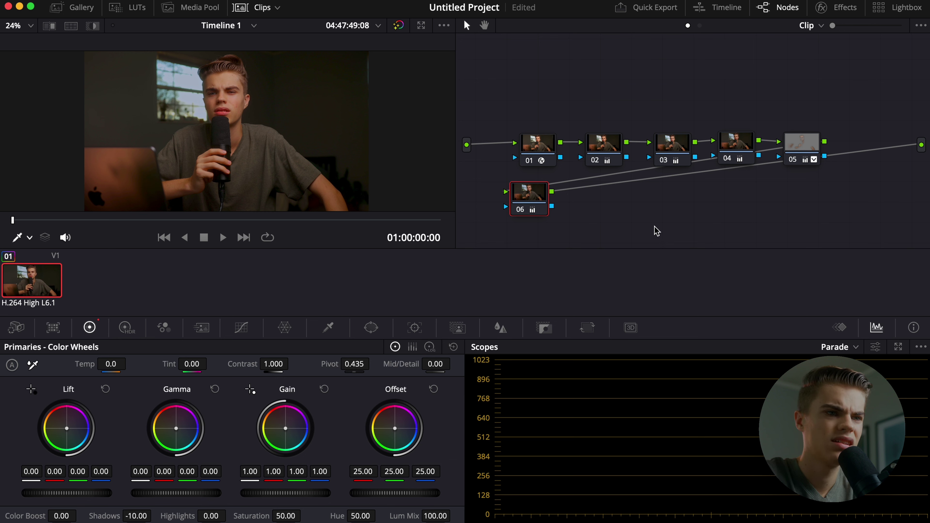
- Set the color temperature of node 03 to -650 and compare the image with and without the grade
left_click(538, 141)
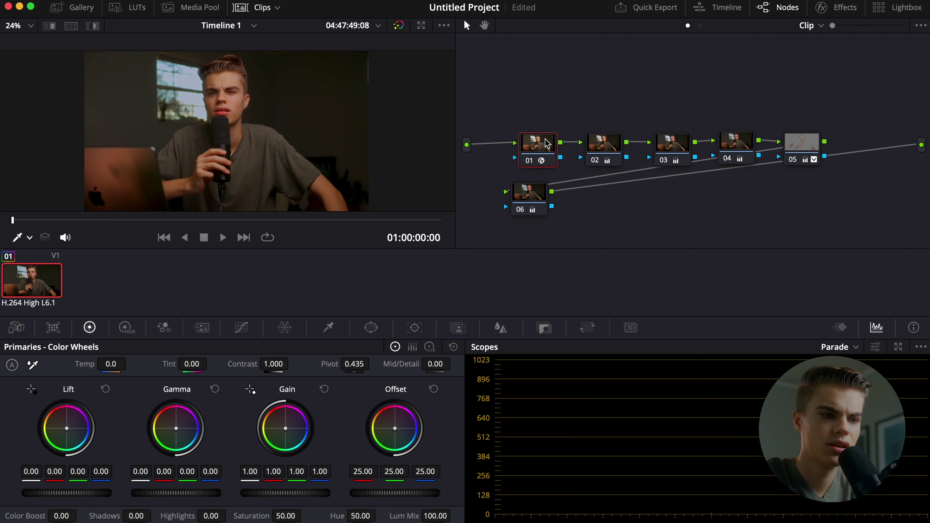
left_click(597, 147)
left_click(675, 147)
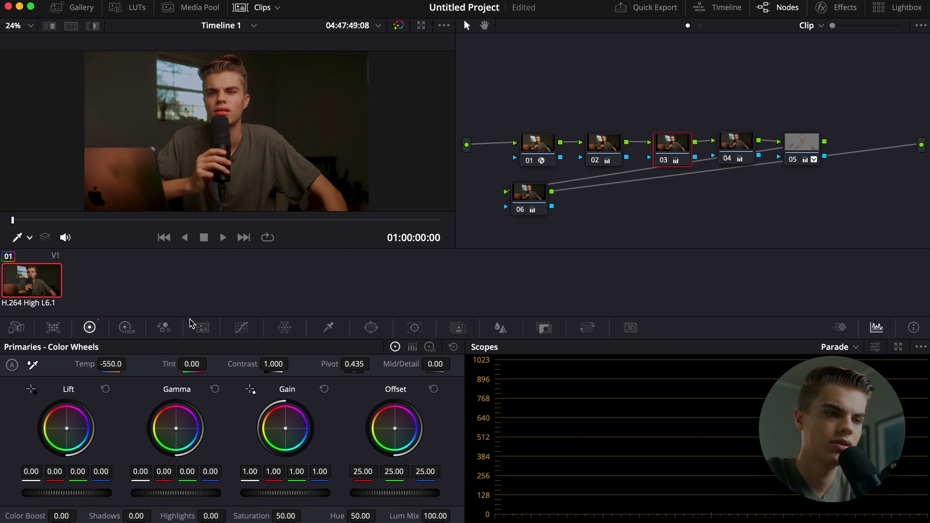
left_click(111, 364)
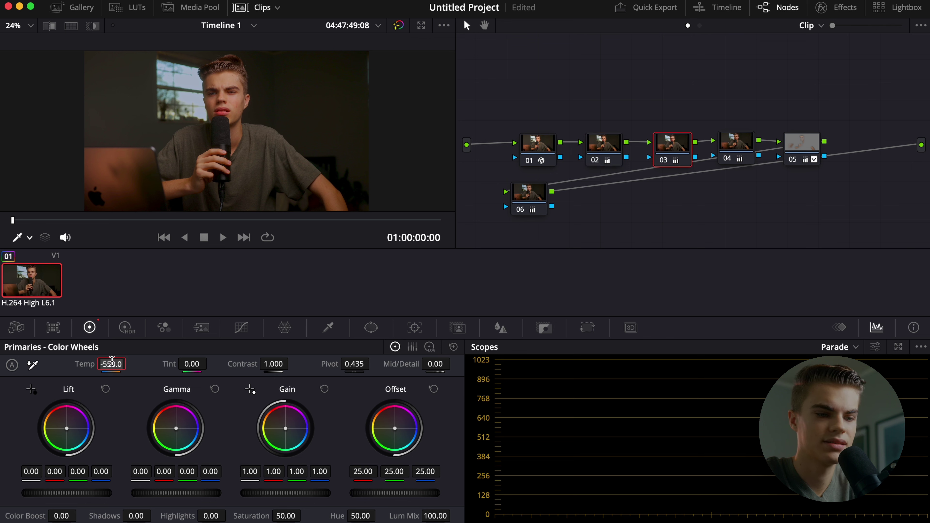
key("BackSpace")
key("BackSpace")
key("BackSpace")
key("BackSpace")
key("BackSpace")
key("BackSpace")
type("-650")
key("Return")
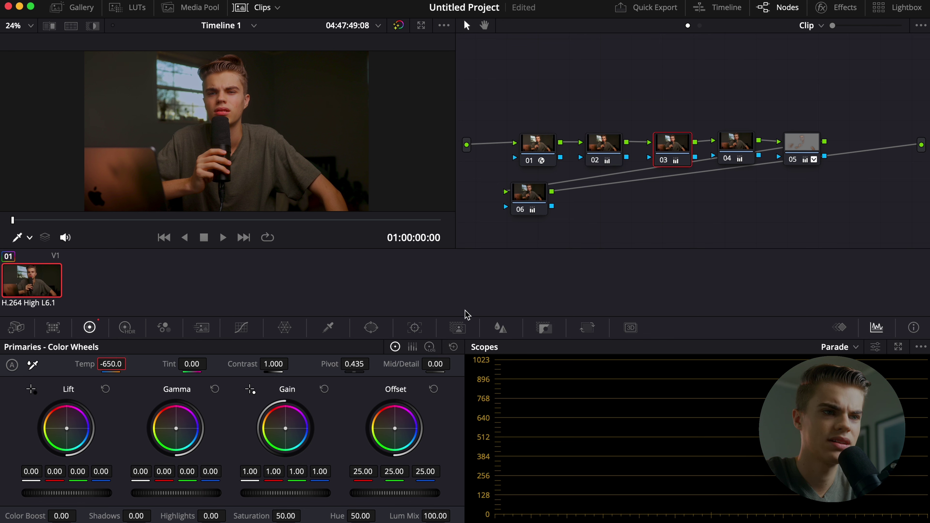
left_click(399, 26)
left_click(399, 26)
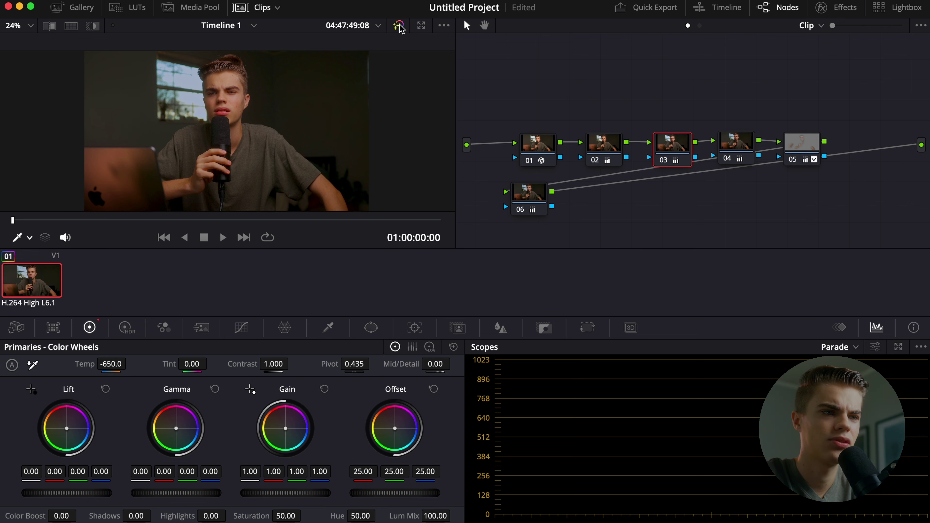
left_click(399, 27)
left_click(400, 27)
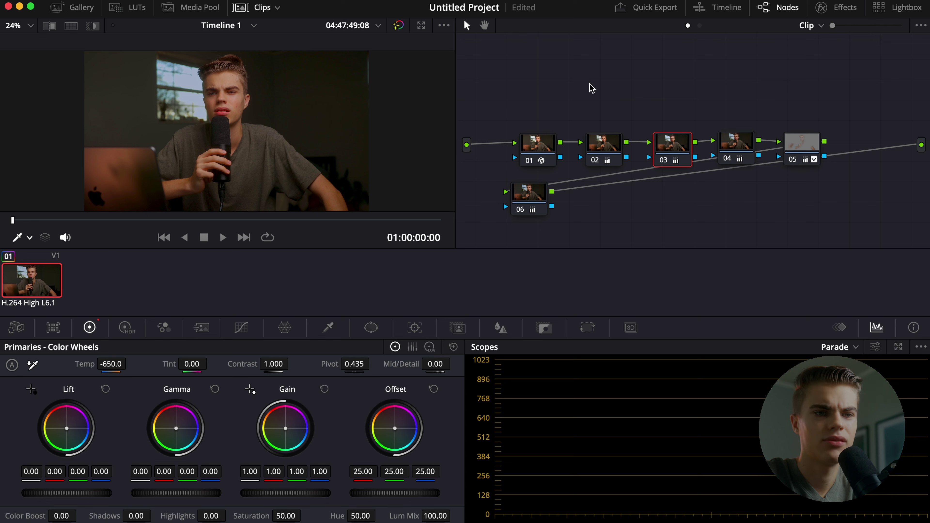
- Add a corrector node and connect it into the chain right after node 06
right_click(614, 232)
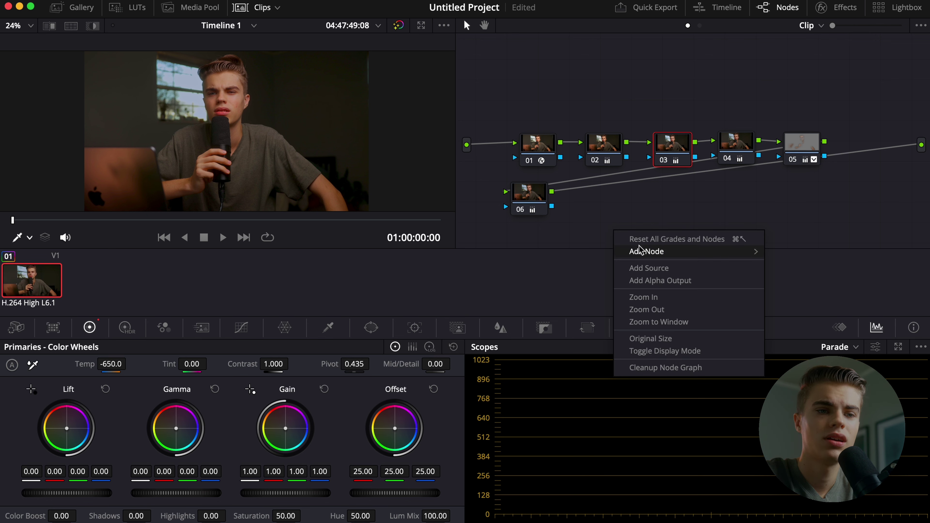
mouse_move(640, 252)
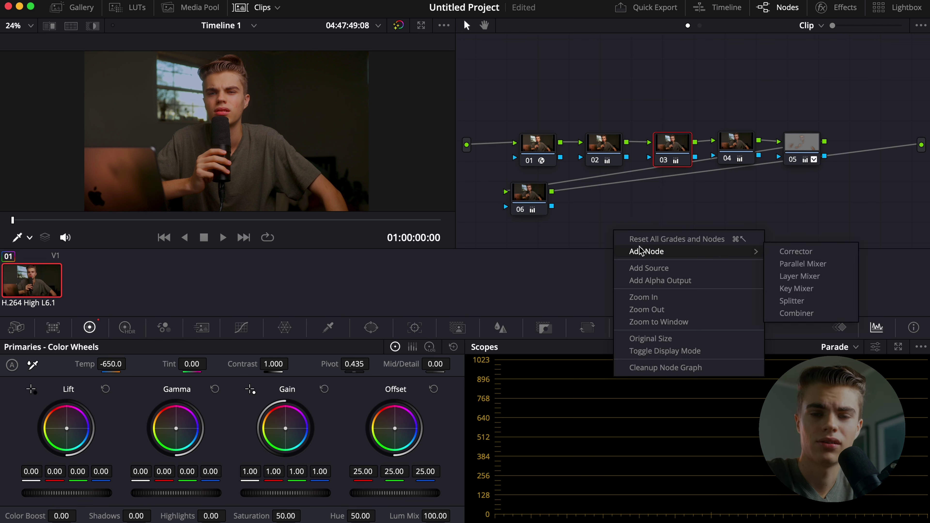
left_click(790, 252)
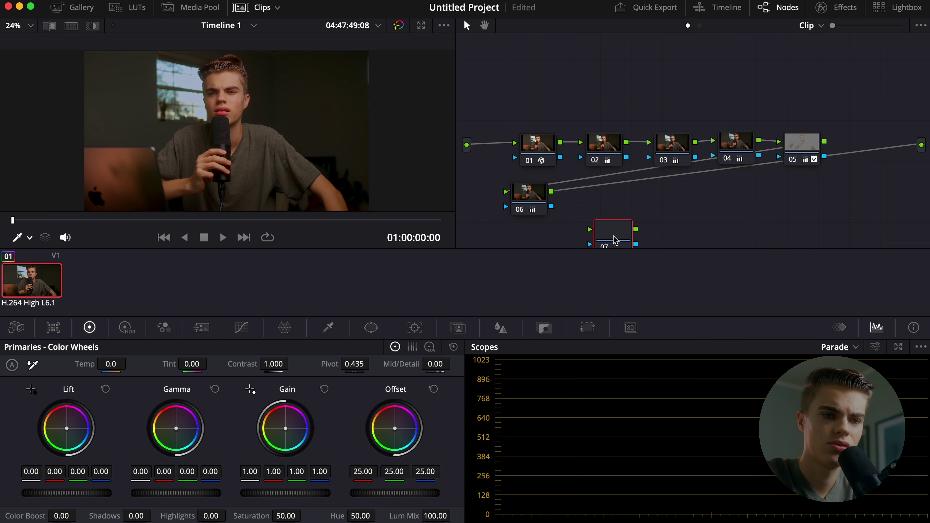
left_click_drag(614, 240, 598, 193)
- Apply the favorite LUT MTKodak - LUT to node 07 and align the node with node 06
right_click(598, 193)
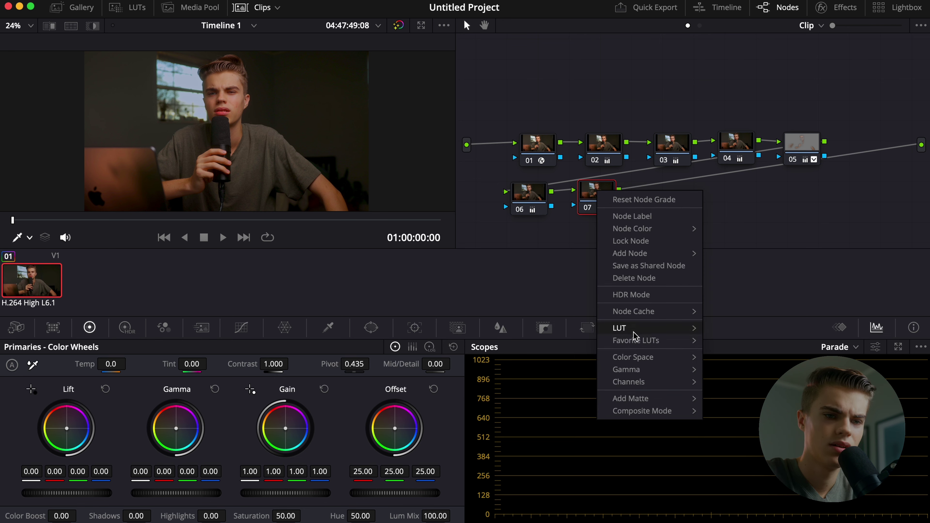
mouse_move(637, 340)
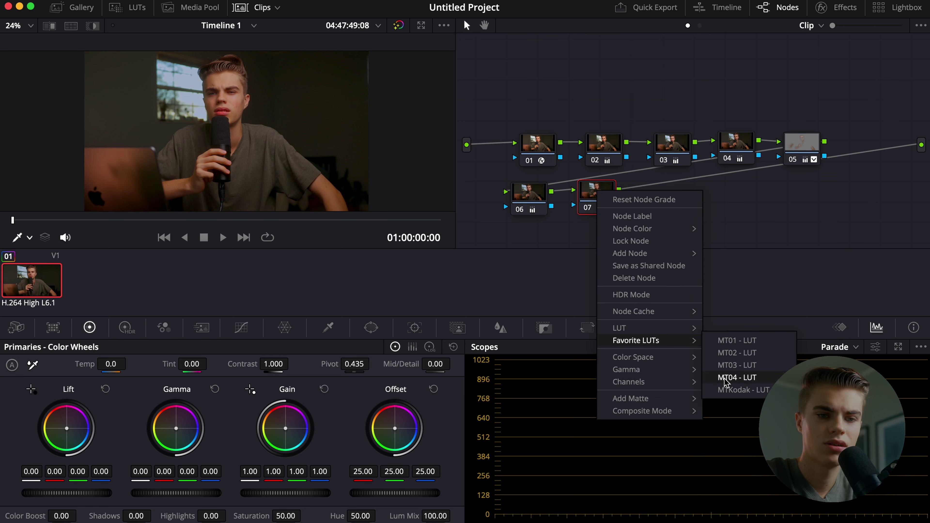
left_click(727, 390)
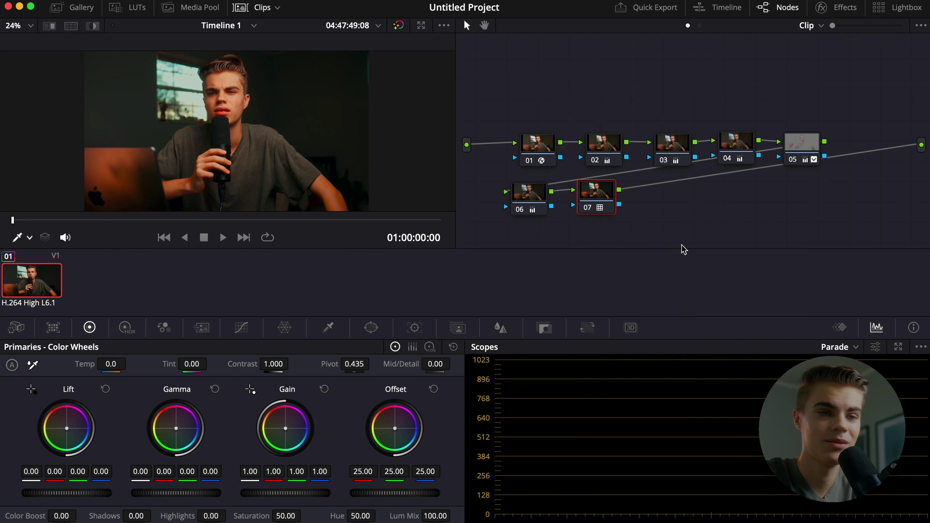
left_click(594, 195)
left_click_drag(594, 195, 599, 198)
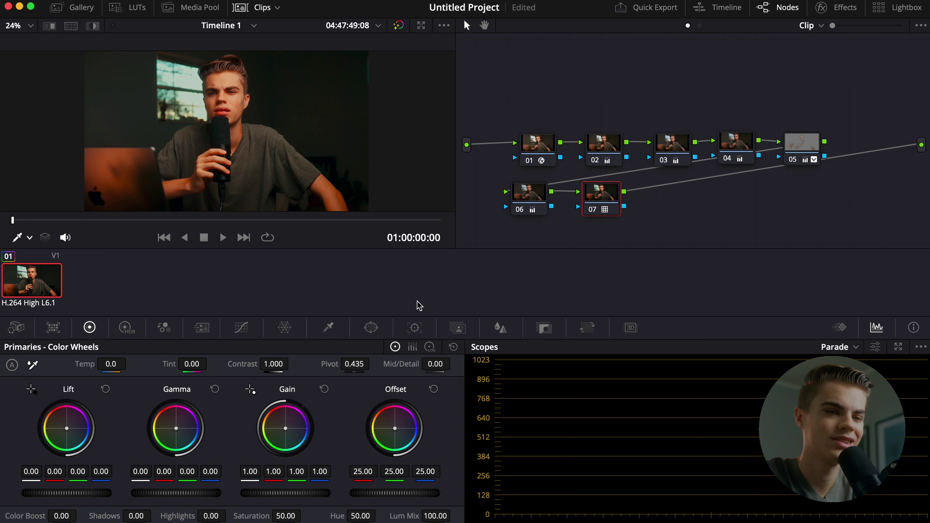
- Reduce the LUT's strength by setting the Key Output Gain of node 07 to 0.5
left_click(544, 328)
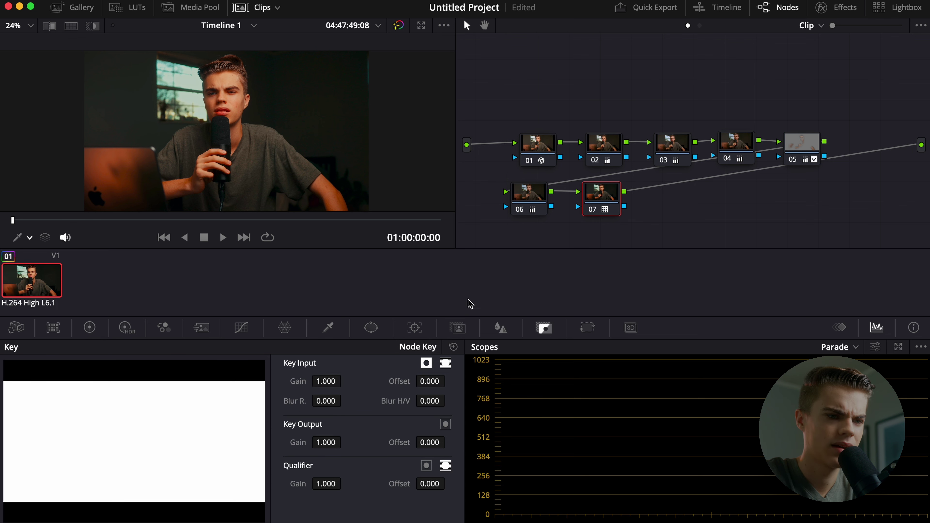
left_click(329, 442)
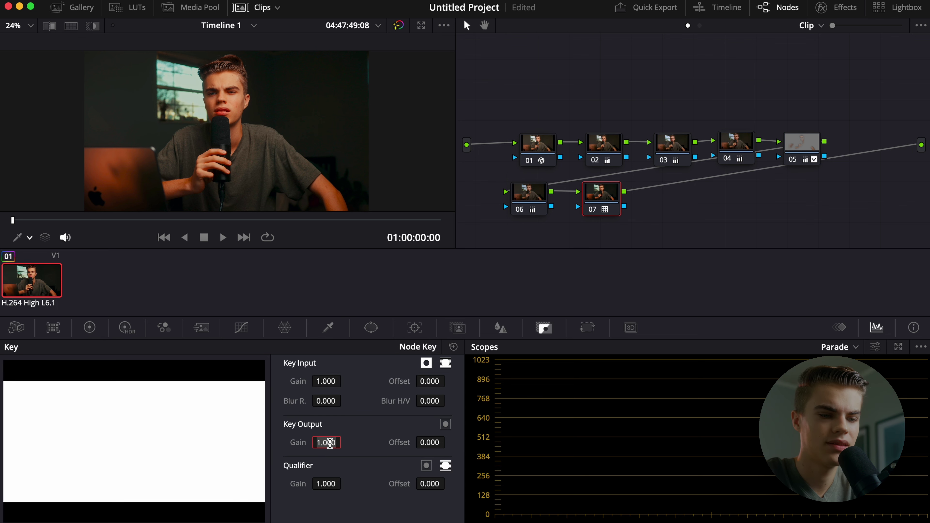
key("BackSpace")
type(".5")
key("Return")
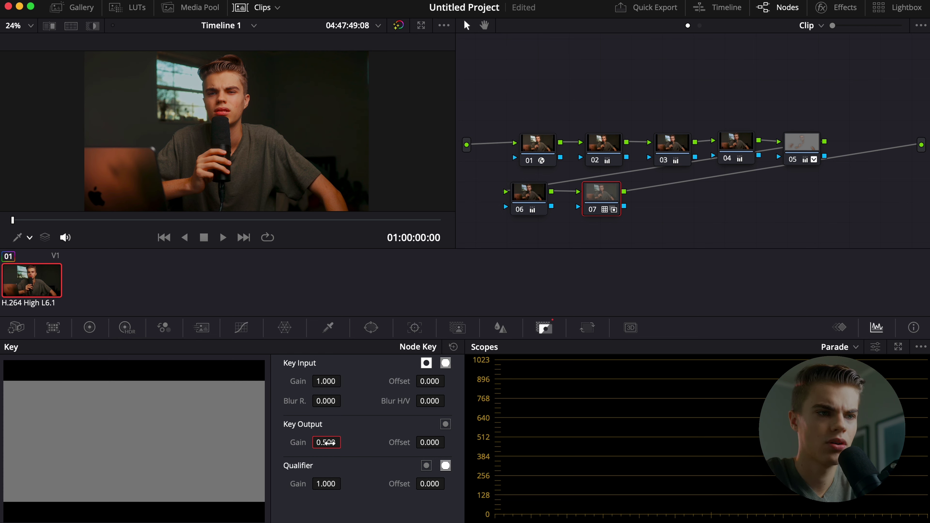
- Change the Shadows of node 06 to -5
left_click(536, 198)
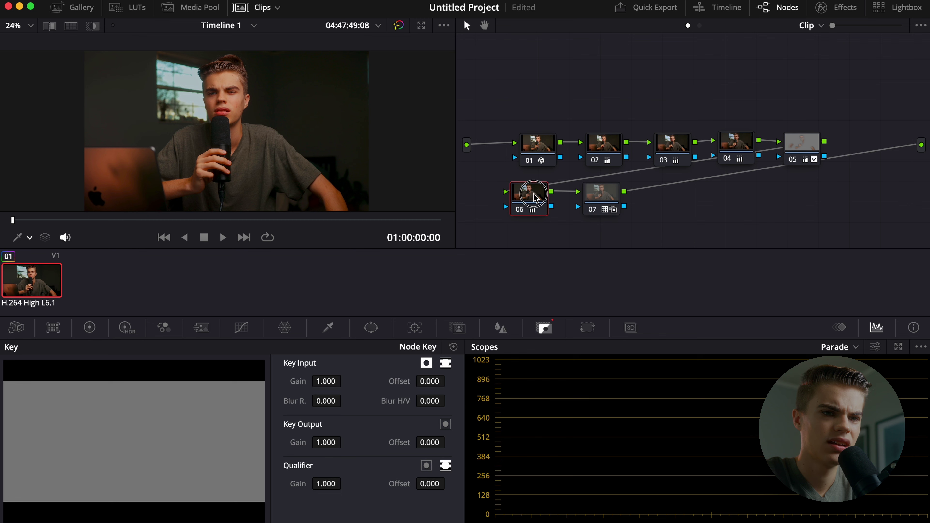
left_click(88, 330)
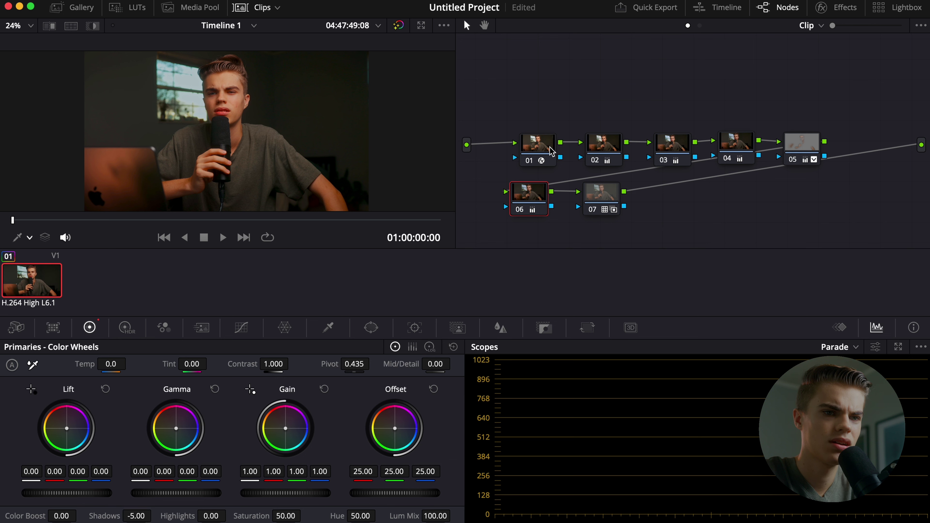
- Adjust the exposure of node 02 with an Offset of 20.20
left_click(541, 148)
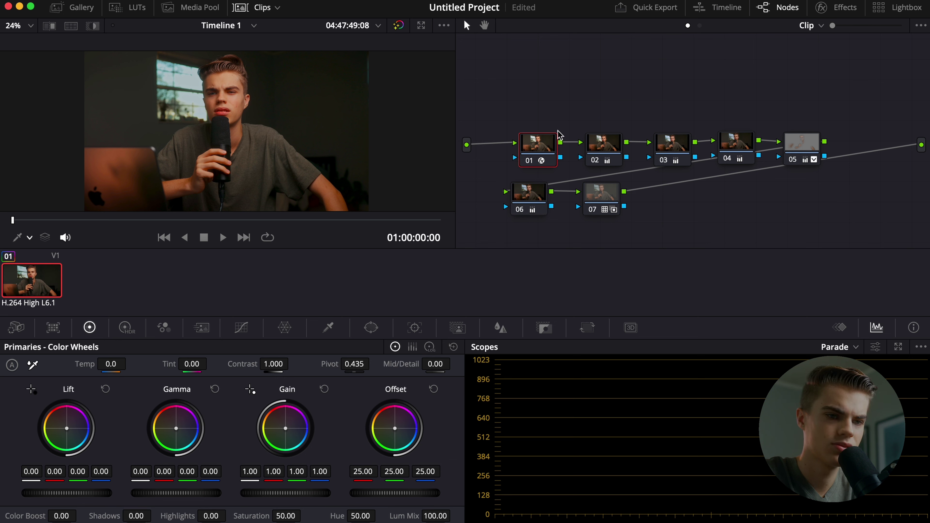
left_click(587, 147)
left_click_drag(399, 492, 435, 491)
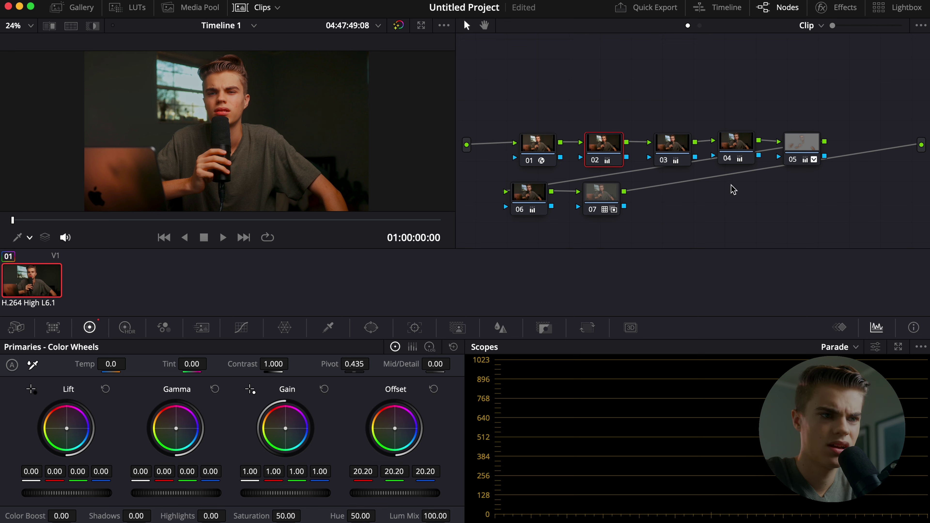
- Add a corrector node and connect it at the end of the chain after node 07
right_click(659, 210)
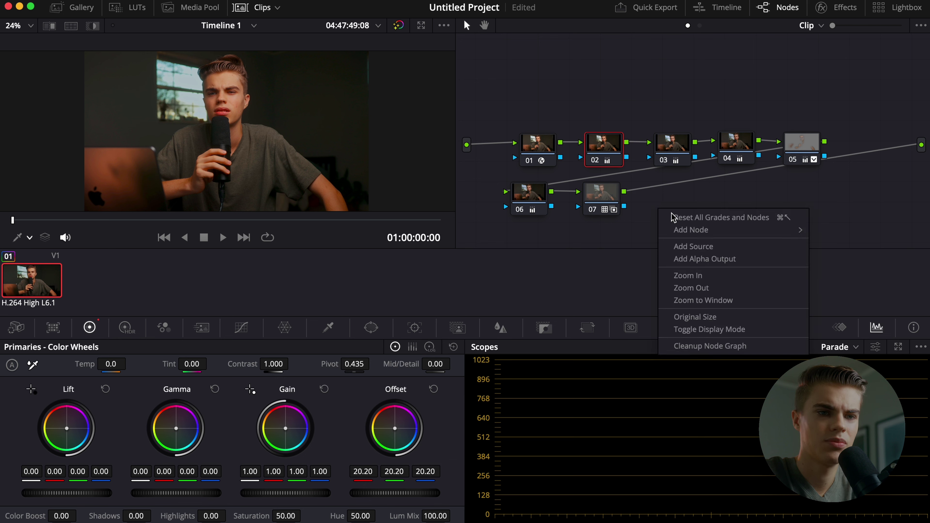
mouse_move(695, 233)
left_click(838, 230)
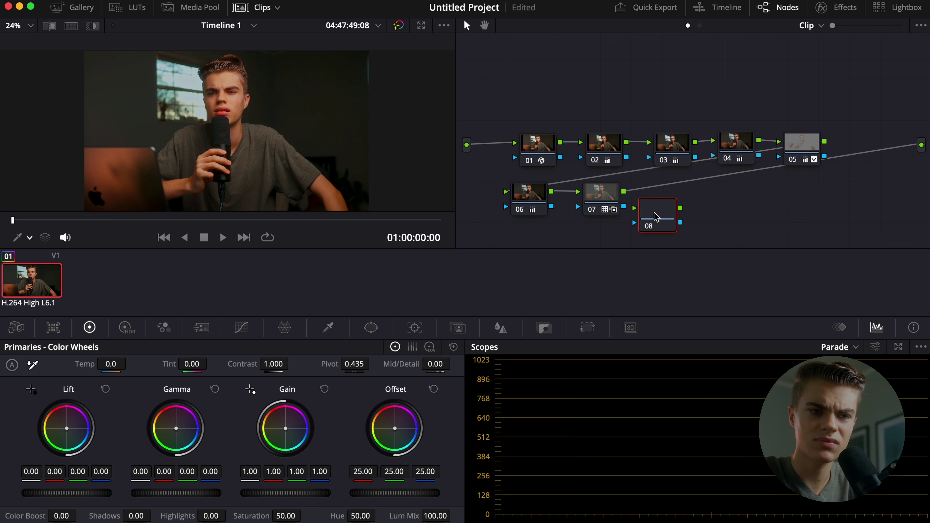
left_click_drag(655, 214, 666, 196)
- Set the Saturation of node 08 to 47
left_click(286, 515)
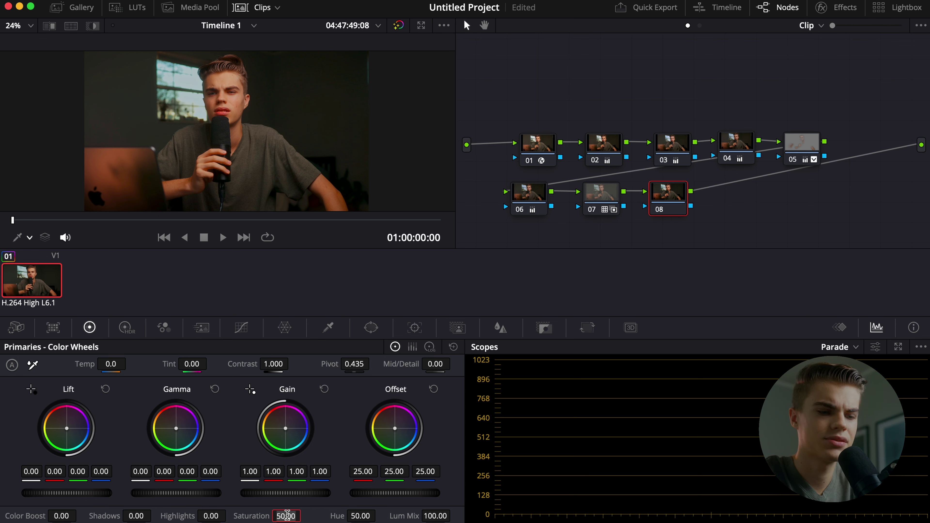
key("BackSpace")
key("BackSpace")
key("BackSpace")
key("BackSpace")
key("BackSpace")
type("47")
key("Return")
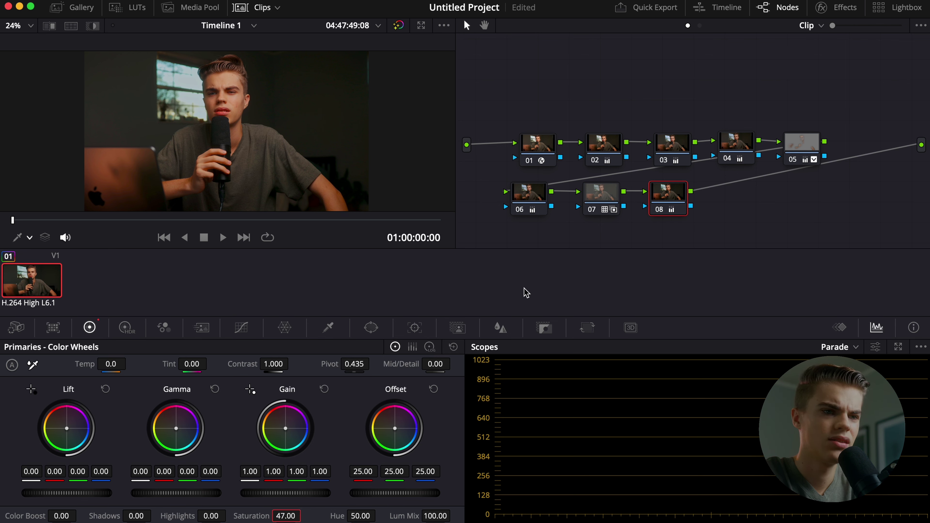